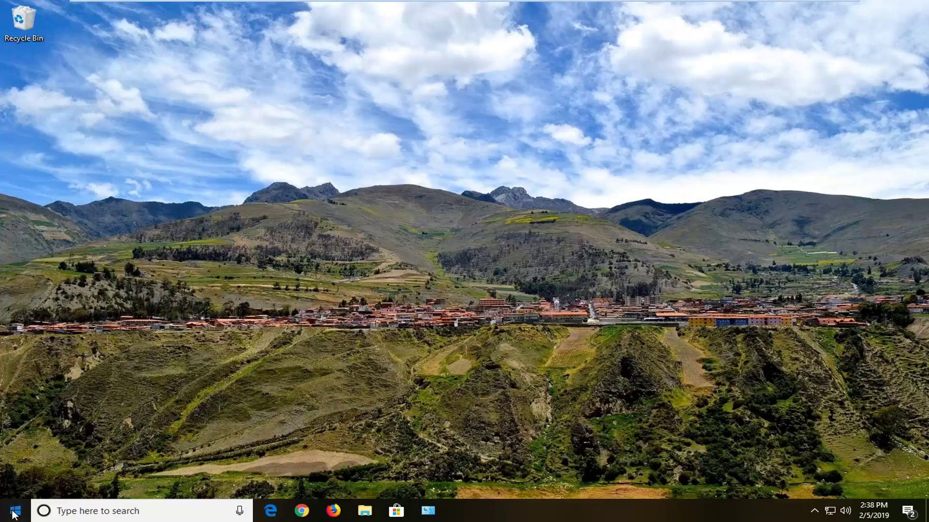
# Launch Registry Editor (regedit) from the Start menu as administrator and accept the UAC prompt.
pyautogui.click(14, 511)
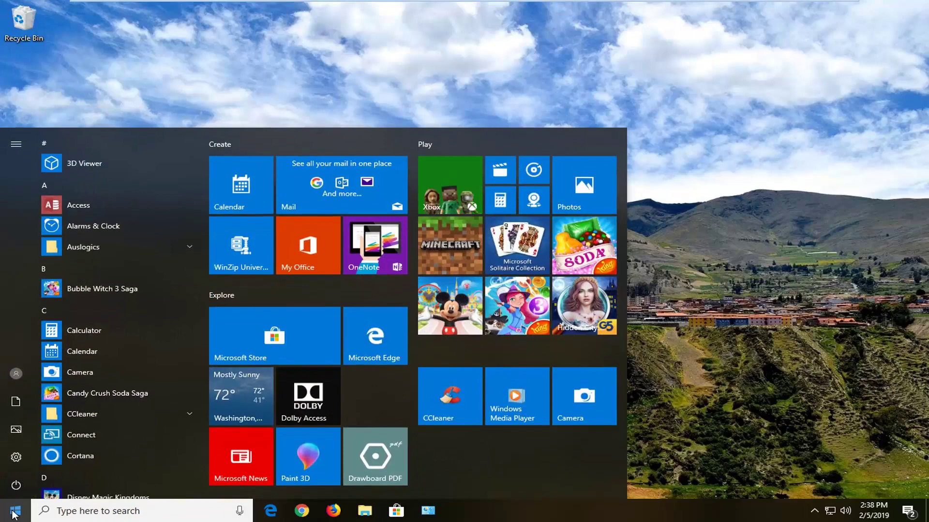
pyautogui.write('regedit')
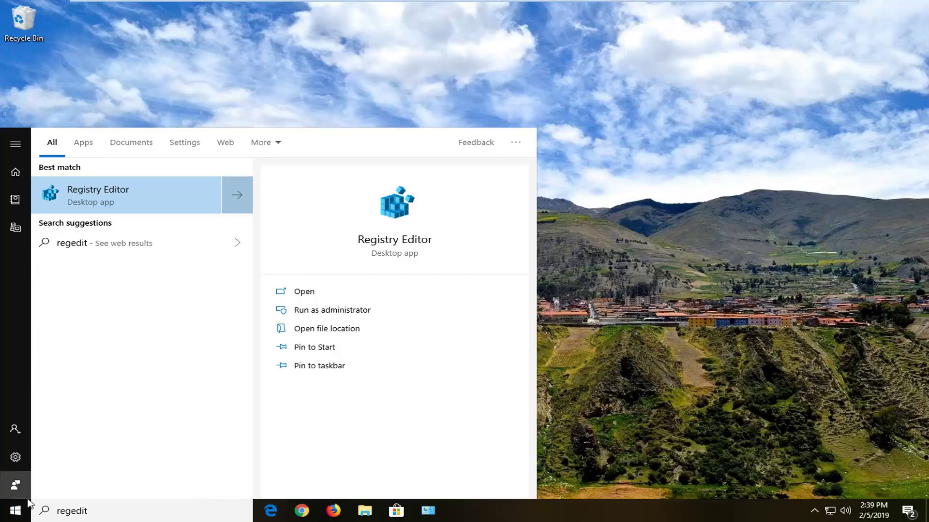
pyautogui.rightClick(92, 200)
pyautogui.click(112, 213)
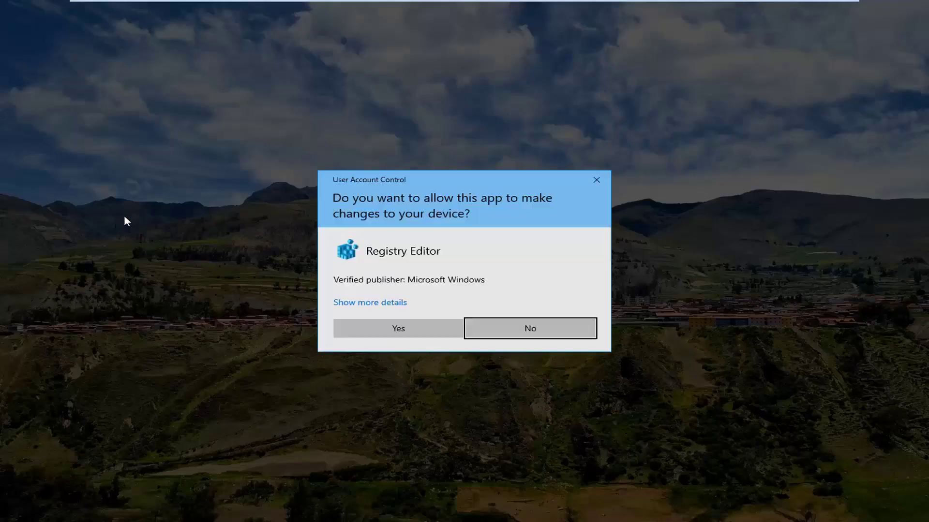
pyautogui.click(383, 331)
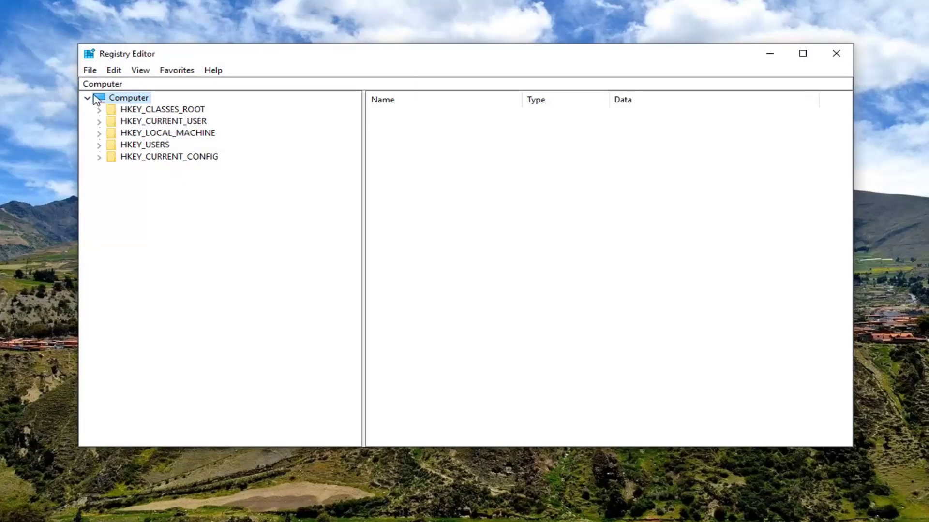
pyautogui.click(90, 70)
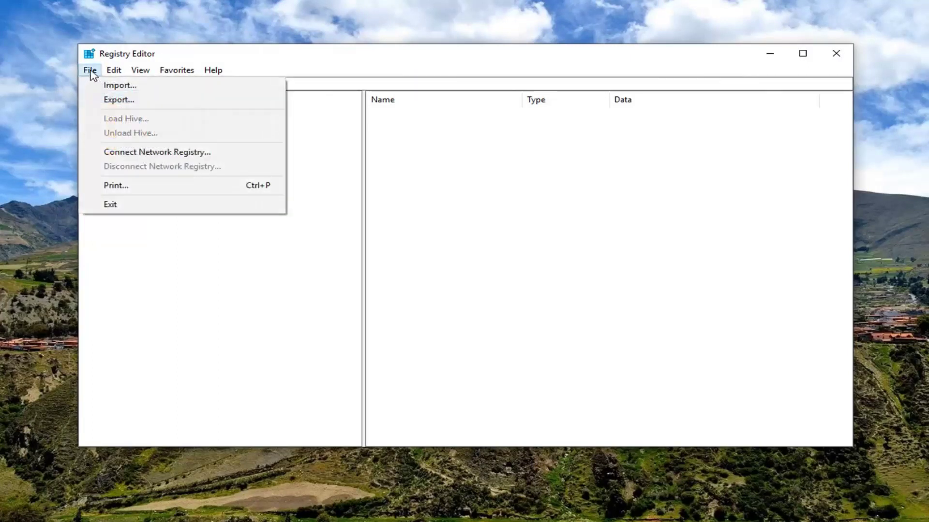
pyautogui.click(114, 100)
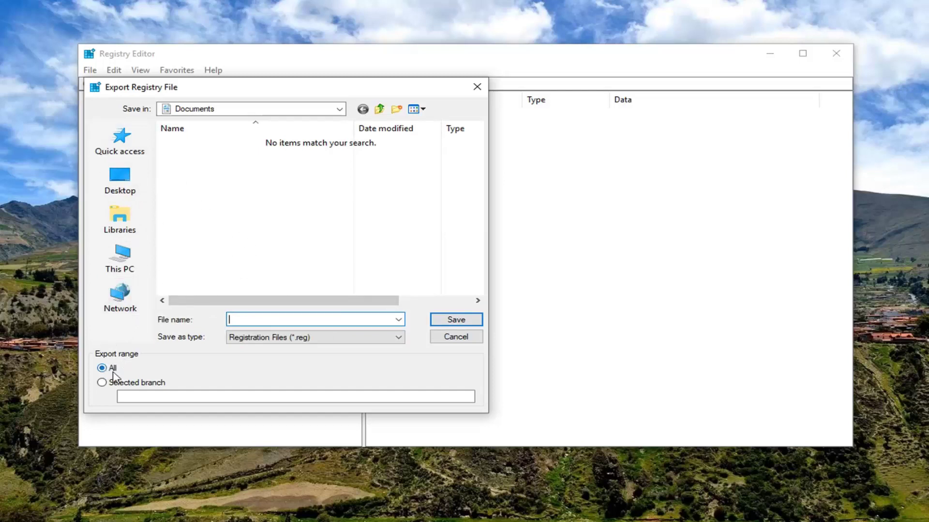
pyautogui.click(448, 338)
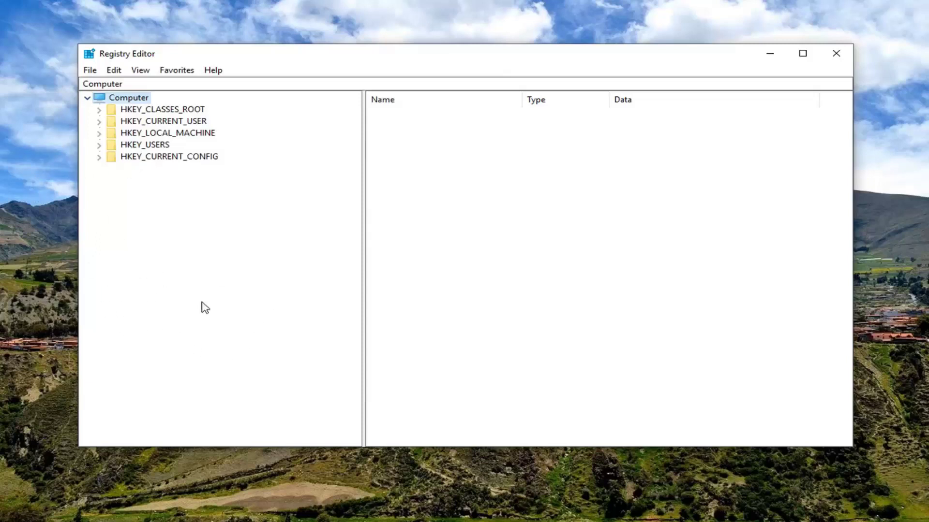
pyautogui.click(91, 71)
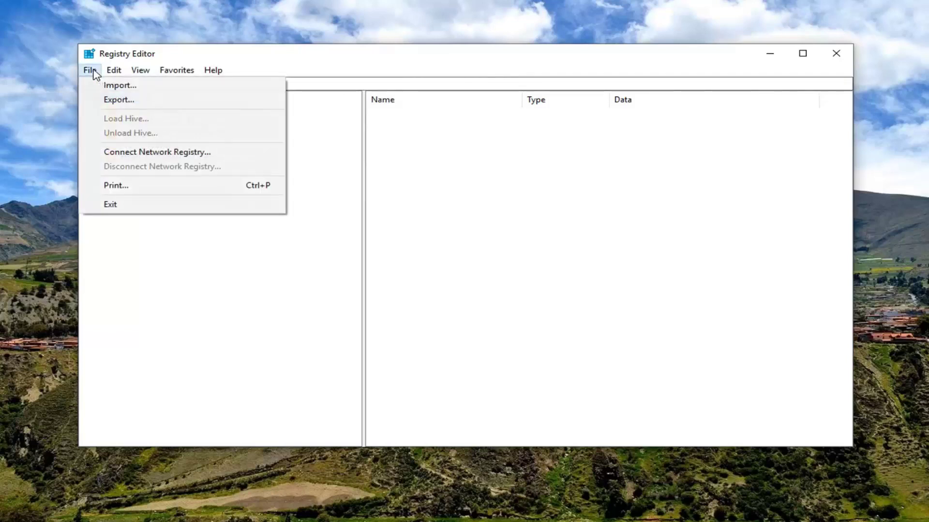
pyautogui.click(112, 85)
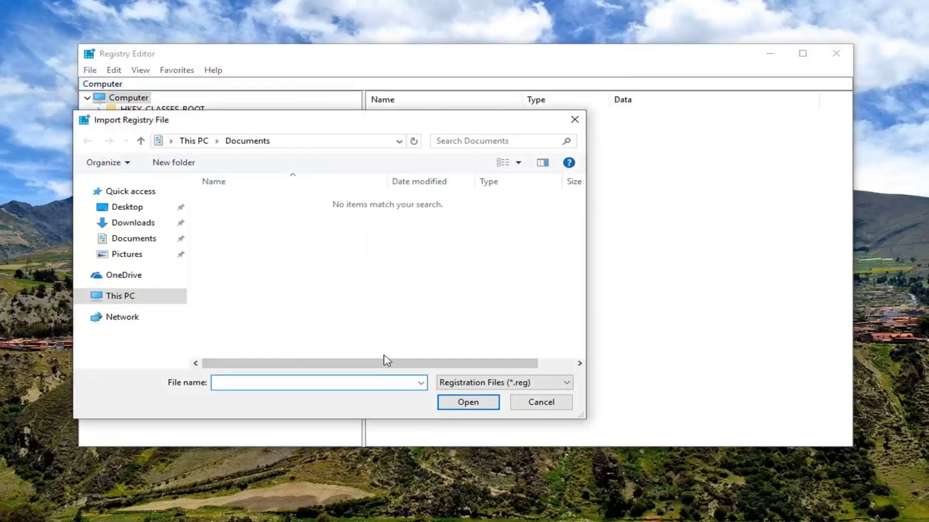
pyautogui.click(536, 405)
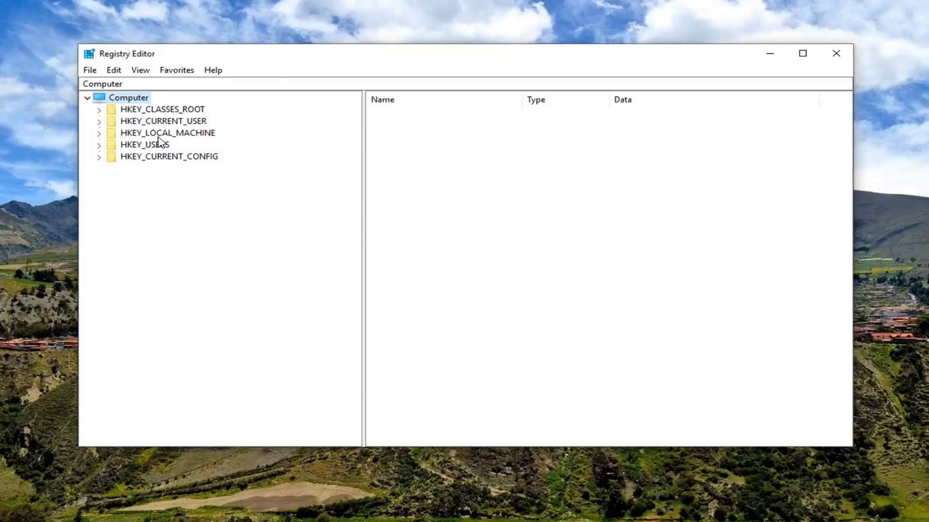
# Expand HKEY_LOCAL_MACHINE, then SOFTWARE, then Policies in the key tree.
pyautogui.click(162, 135)
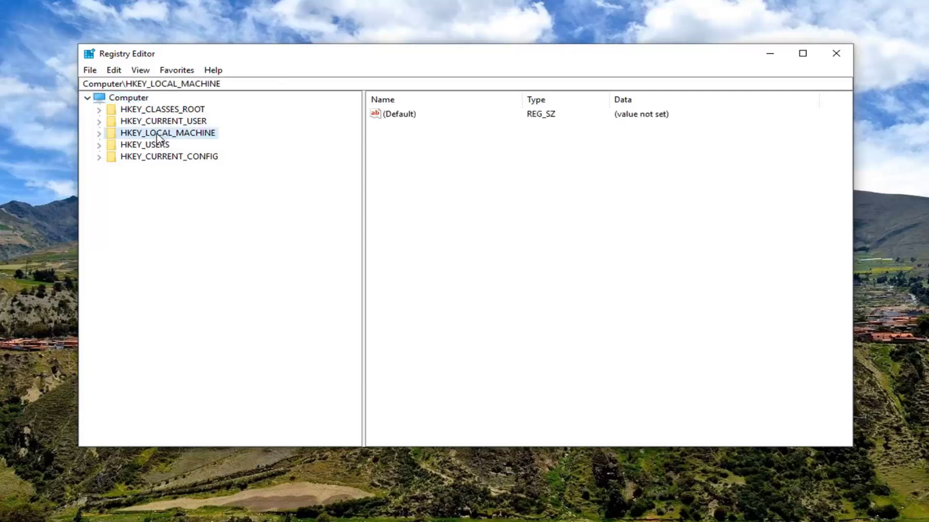
pyautogui.click(99, 134)
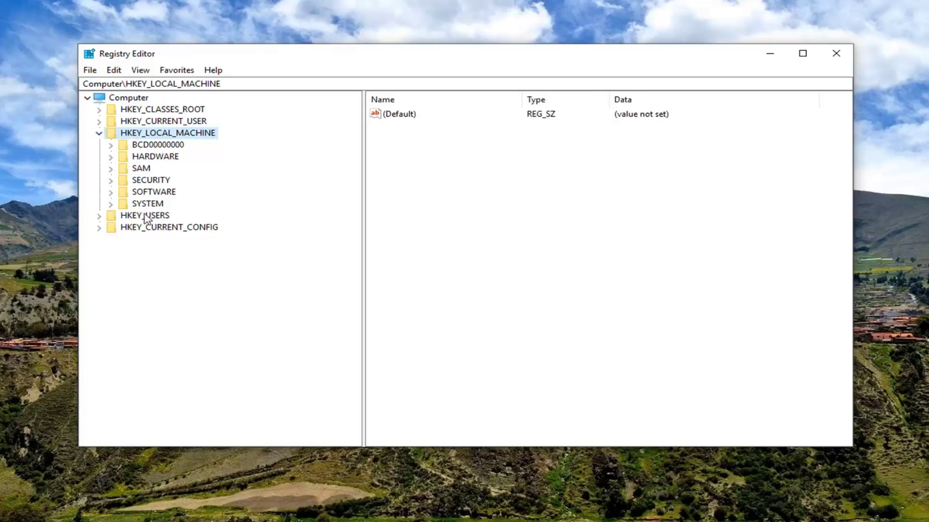
pyautogui.click(140, 193)
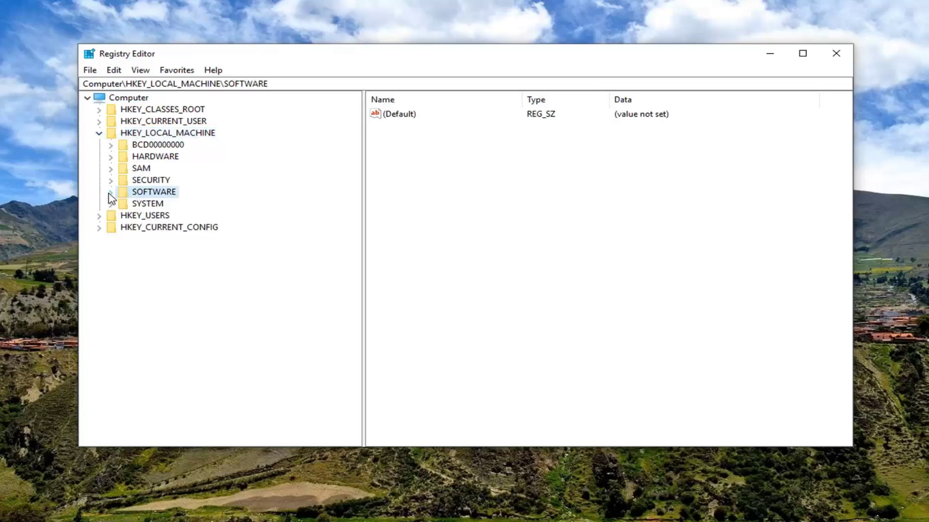
pyautogui.click(109, 195)
pyautogui.scroll(-1, 112, 203)
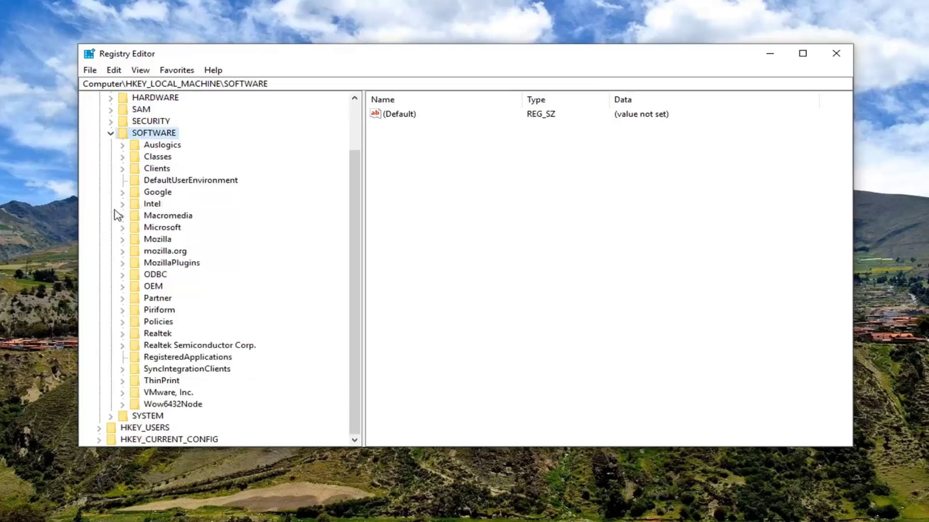
pyautogui.click(152, 322)
pyautogui.click(122, 322)
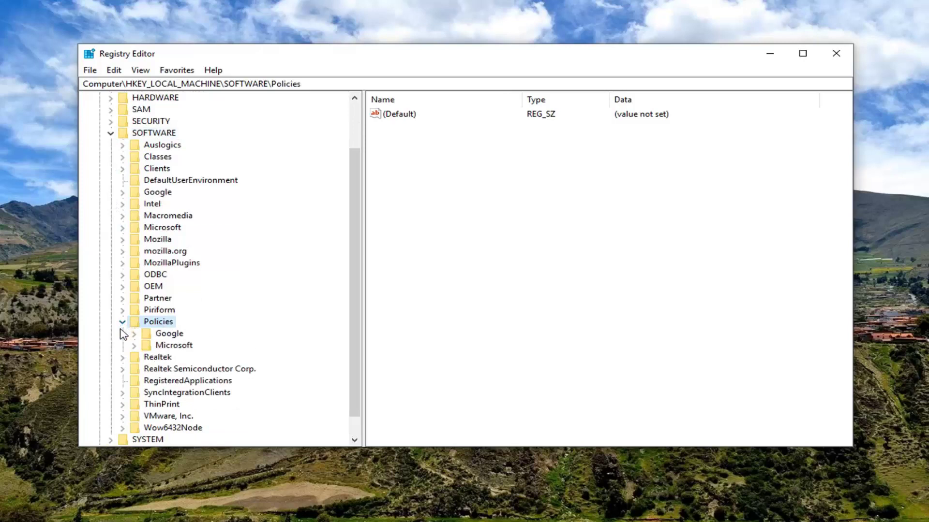
# Expand Policies\Microsoft\Windows and select the System key to list its values.
pyautogui.click(134, 346)
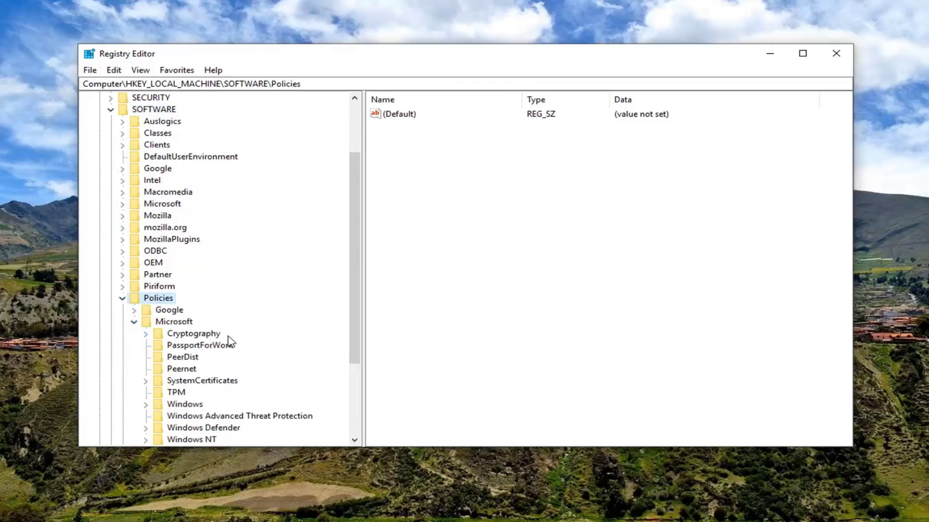
pyautogui.scroll(-3, 229, 342)
pyautogui.click(186, 299)
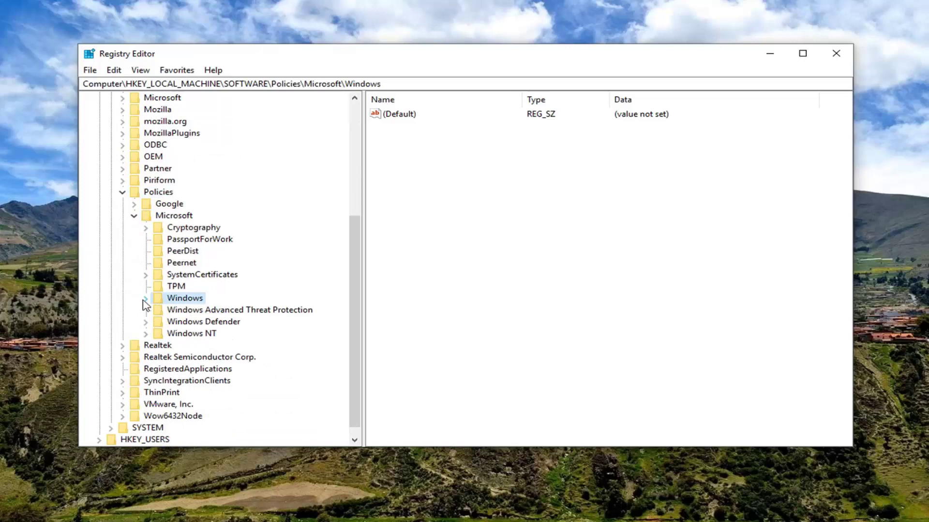
pyautogui.click(146, 299)
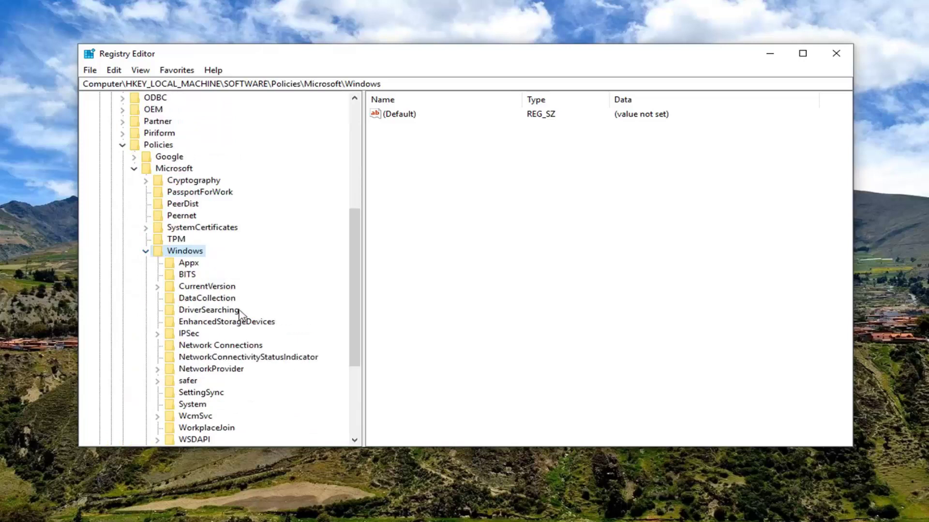
pyautogui.scroll(-1, 156, 373)
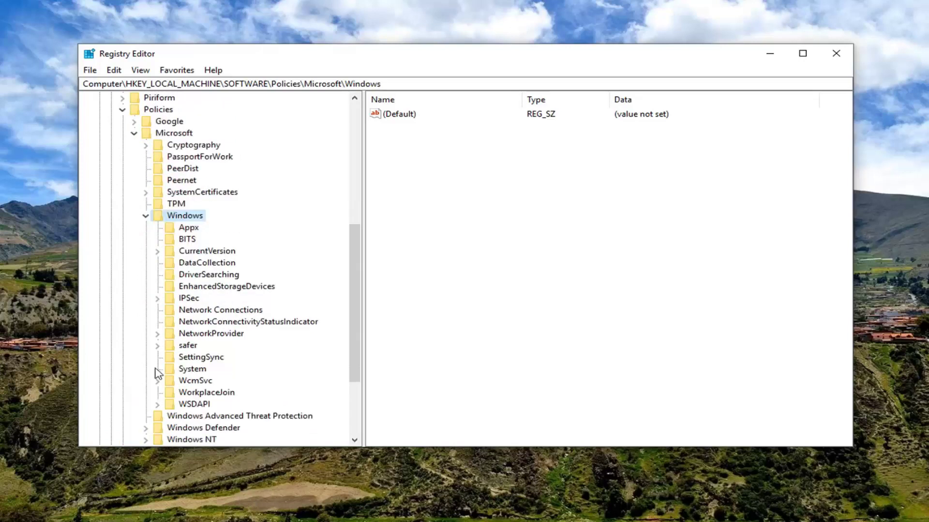
pyautogui.click(188, 370)
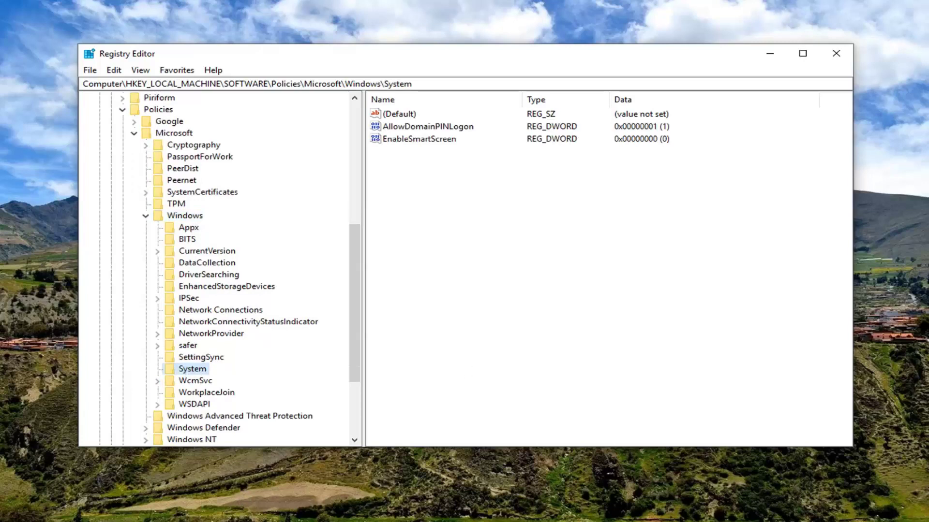
# Create a new DWORD (32-bit) value in the System key named CopyFileBufferedSyncronousIo.
pyautogui.click(431, 182)
pyautogui.rightClick(422, 183)
pyautogui.moveTo(453, 190)
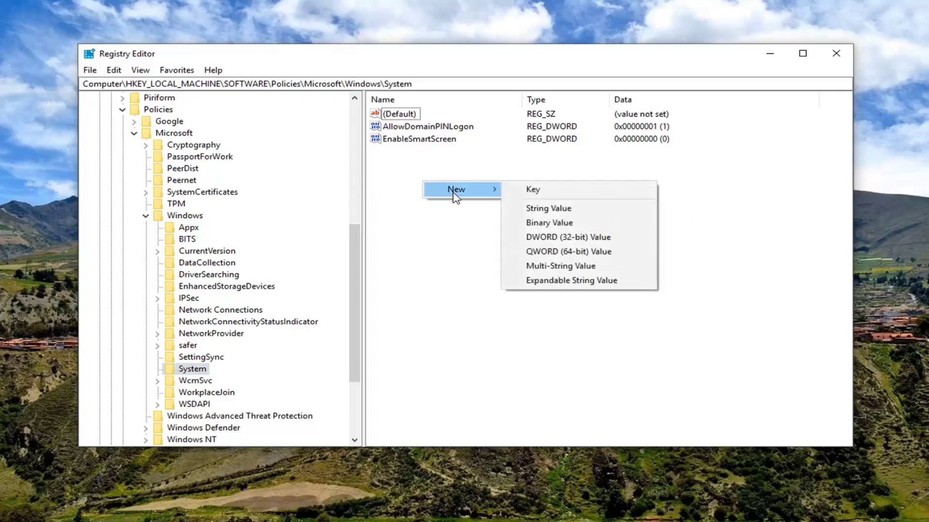
pyautogui.click(546, 237)
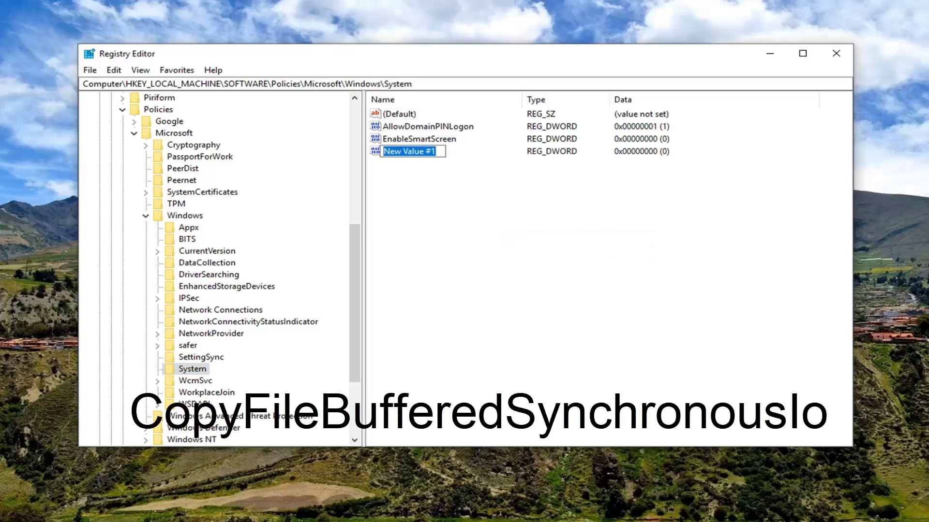
pyautogui.write('Copy')
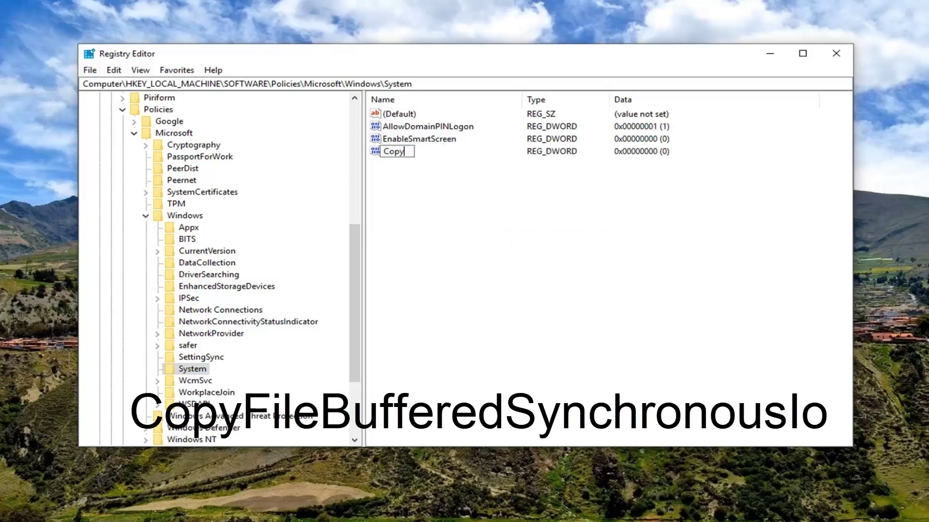
pyautogui.write('FileBuffered')
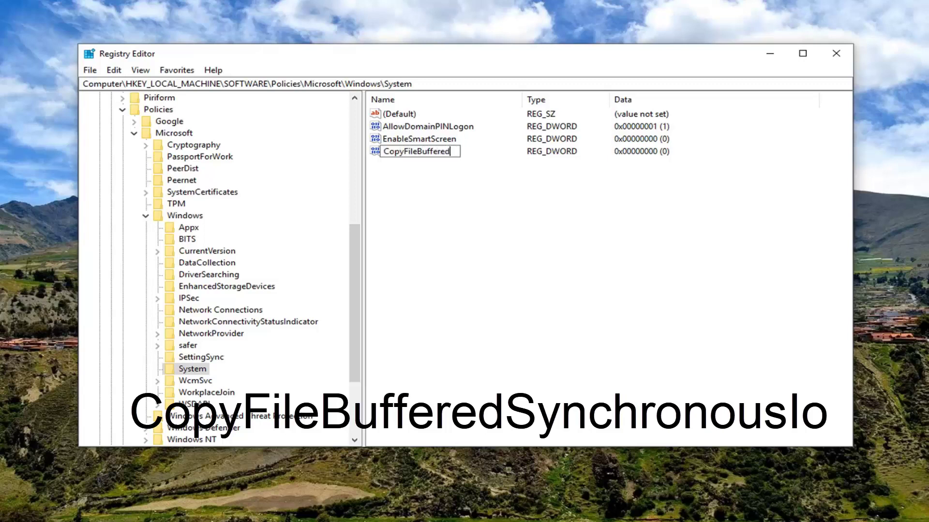
pyautogui.write('Syncronous')
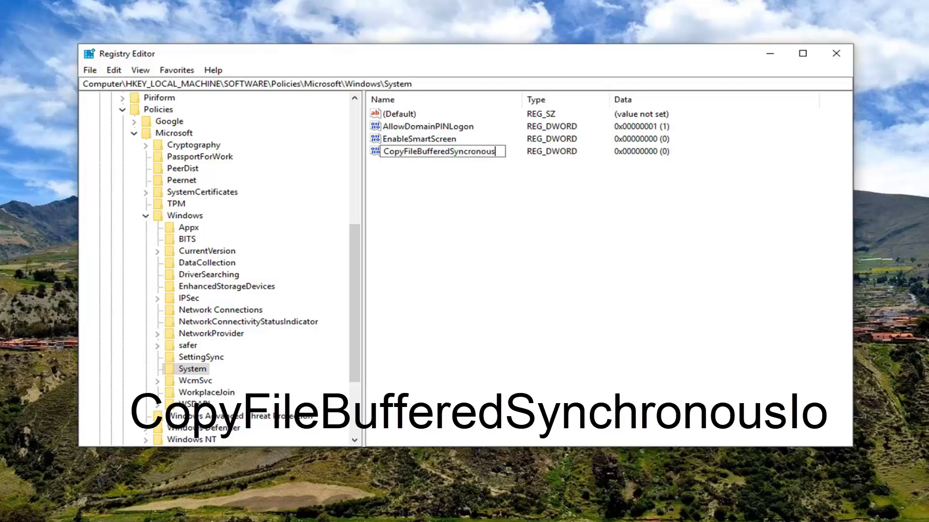
pyautogui.write('Io')
pyautogui.press('BackSpace')
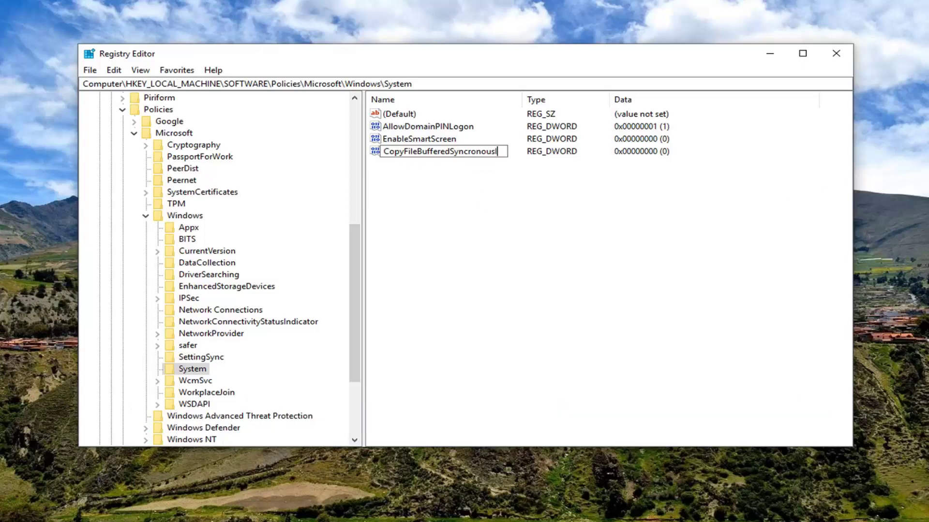
pyautogui.write('o')
pyautogui.press('Return')
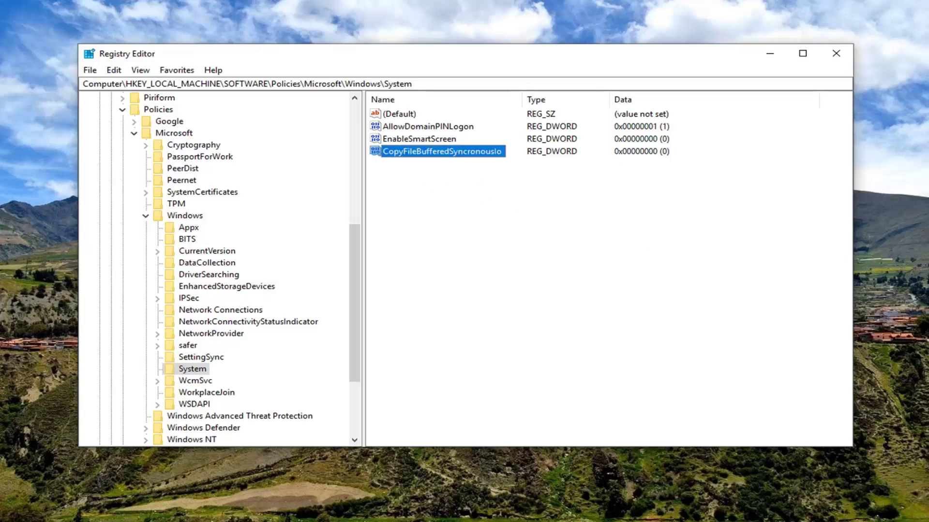
# Change CopyFileBufferedSyncronousIo's value data from 0 to 1 and save it.
pyautogui.doubleClick(415, 158)
pyautogui.moveTo(225, 121); pyautogui.dragTo(479, 182)
pyautogui.click(399, 242)
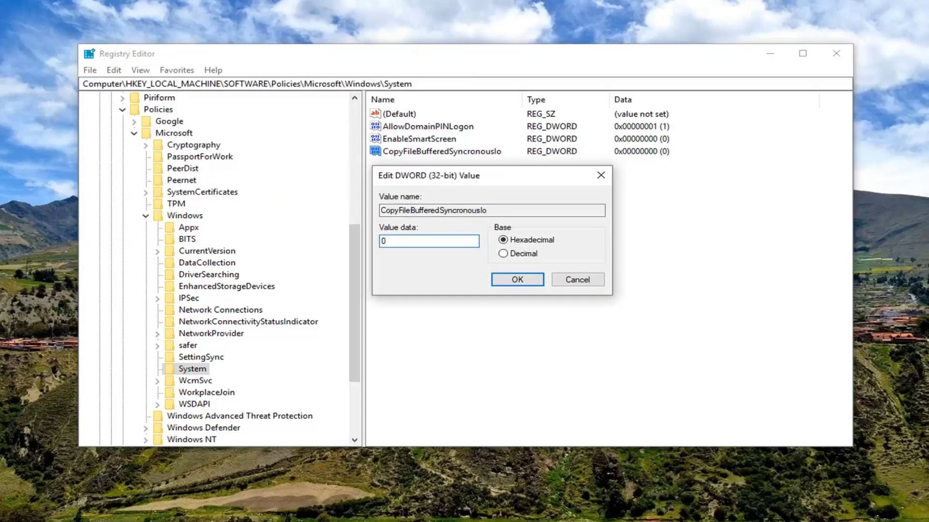
pyautogui.press('BackSpace')
pyautogui.write('1')
pyautogui.click(517, 279)
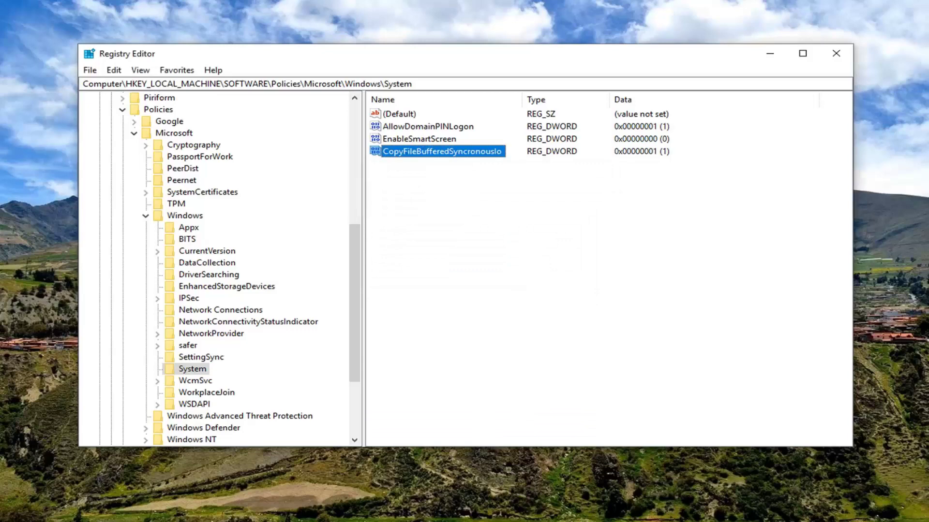